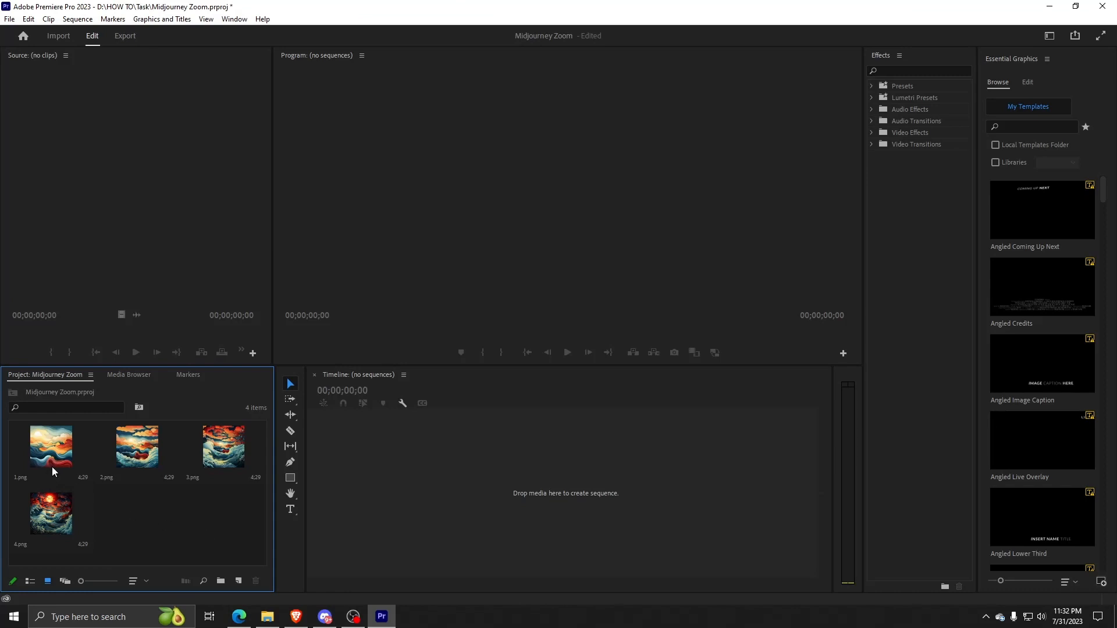
- Create a new sequence from 1.png, 2.png and 3.png, placed one after another in the timeline
{"action": "left_click", "coordinate": [51, 466]}
{"action": "left_click", "coordinate": [134, 457], "text": "ctrl"}
{"action": "left_click", "coordinate": [210, 456], "text": "ctrl"}
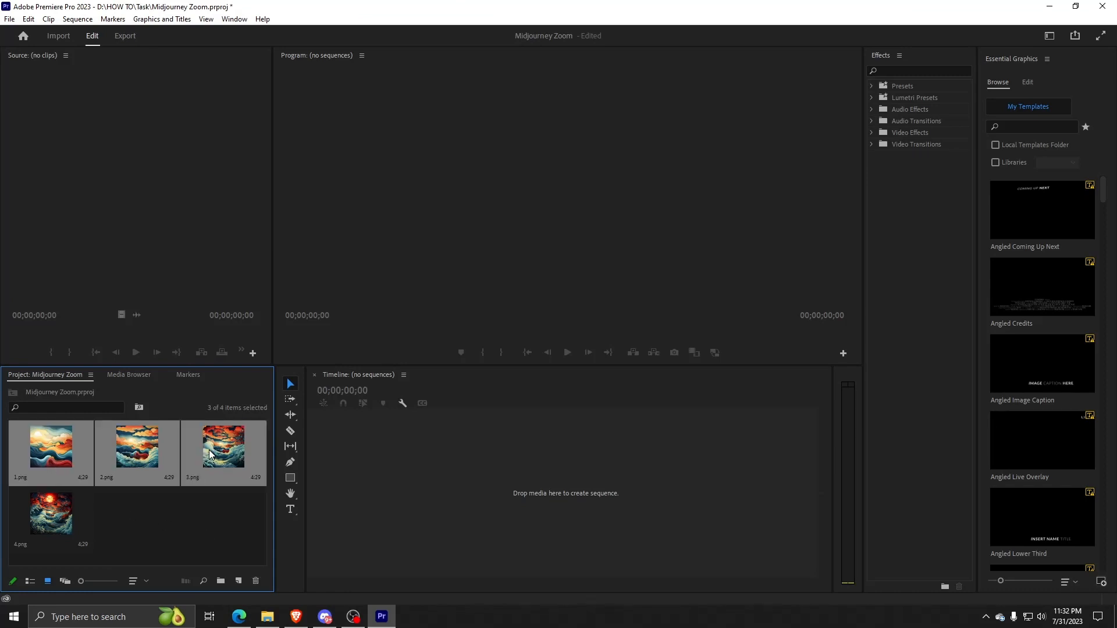
{"action": "left_click_drag", "start_coordinate": [51, 447], "coordinate": [403, 461]}
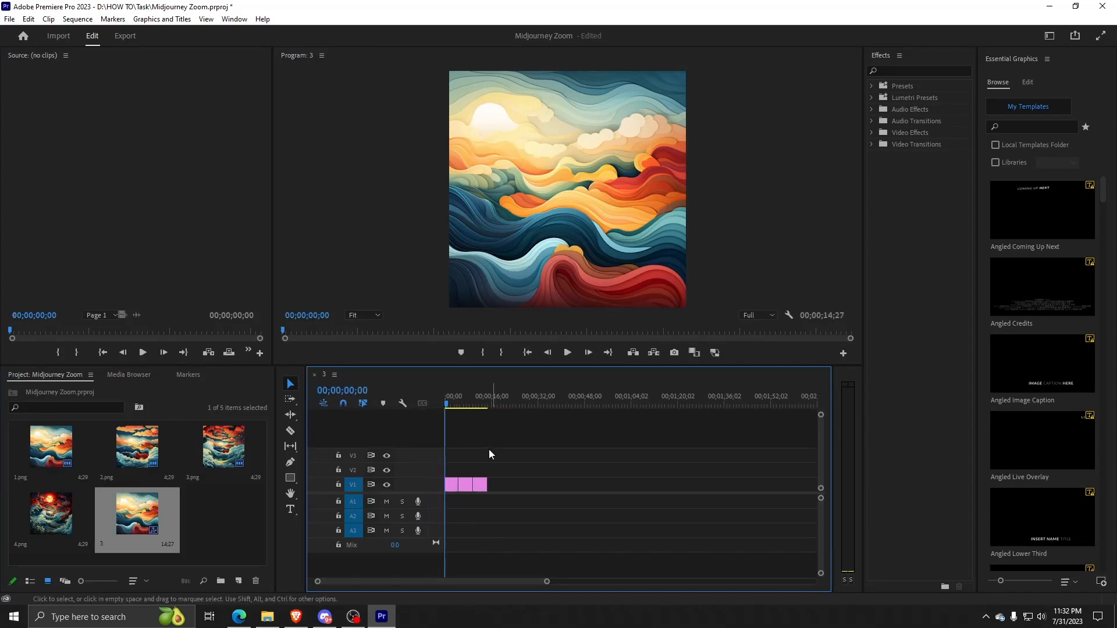
{"action": "scroll", "coordinate": [465, 464], "scroll_direction": "up", "scroll_amount": 4}
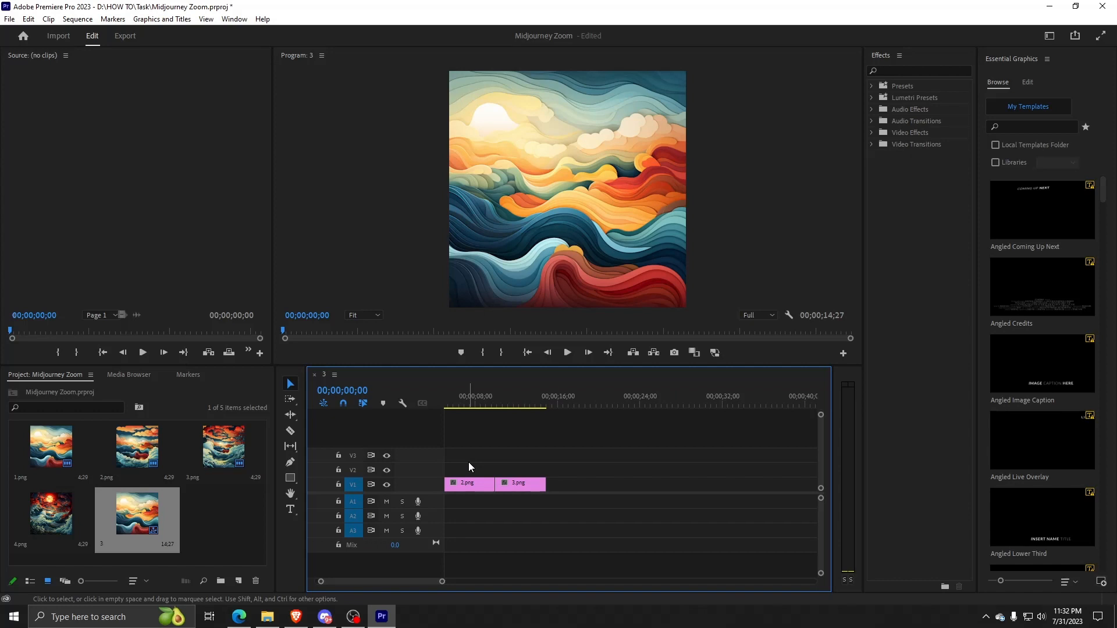
{"action": "scroll", "coordinate": [469, 462], "scroll_direction": "up", "scroll_amount": 2}
{"action": "left_click_drag", "start_coordinate": [379, 581], "coordinate": [353, 574]}
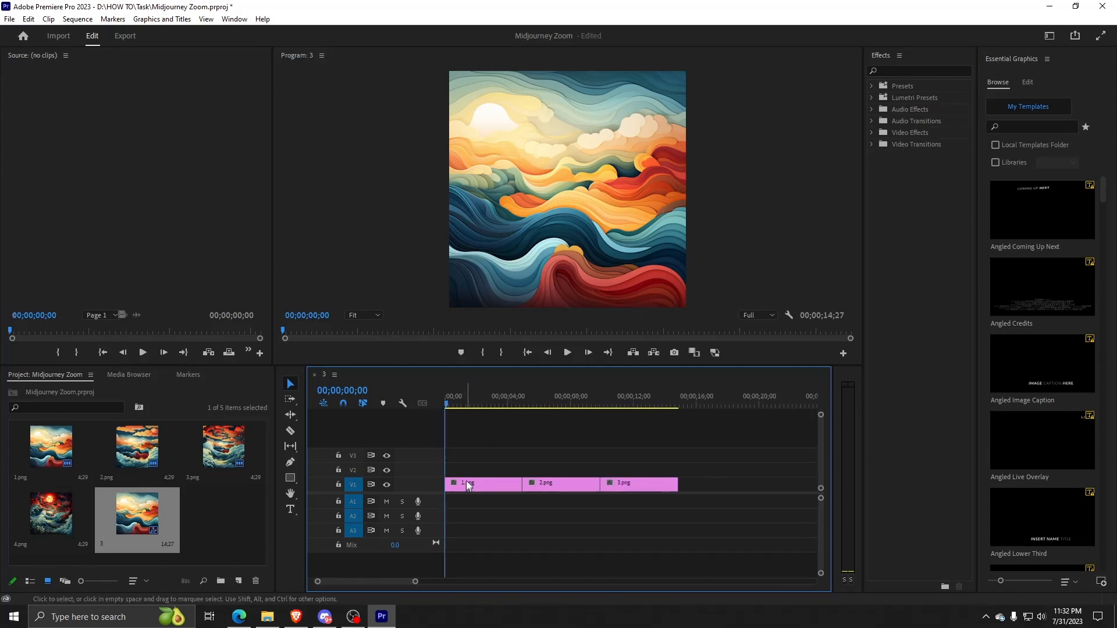
- Move the 1.png, 2.png and 3.png clips together from track V1 up to V2
{"action": "scroll", "coordinate": [463, 470], "scroll_direction": "down", "scroll_amount": 1}
{"action": "scroll", "coordinate": [464, 470], "scroll_direction": "up", "scroll_amount": 1}
{"action": "left_click_drag", "start_coordinate": [491, 448], "coordinate": [660, 513]}
{"action": "left_click", "coordinate": [353, 470]}
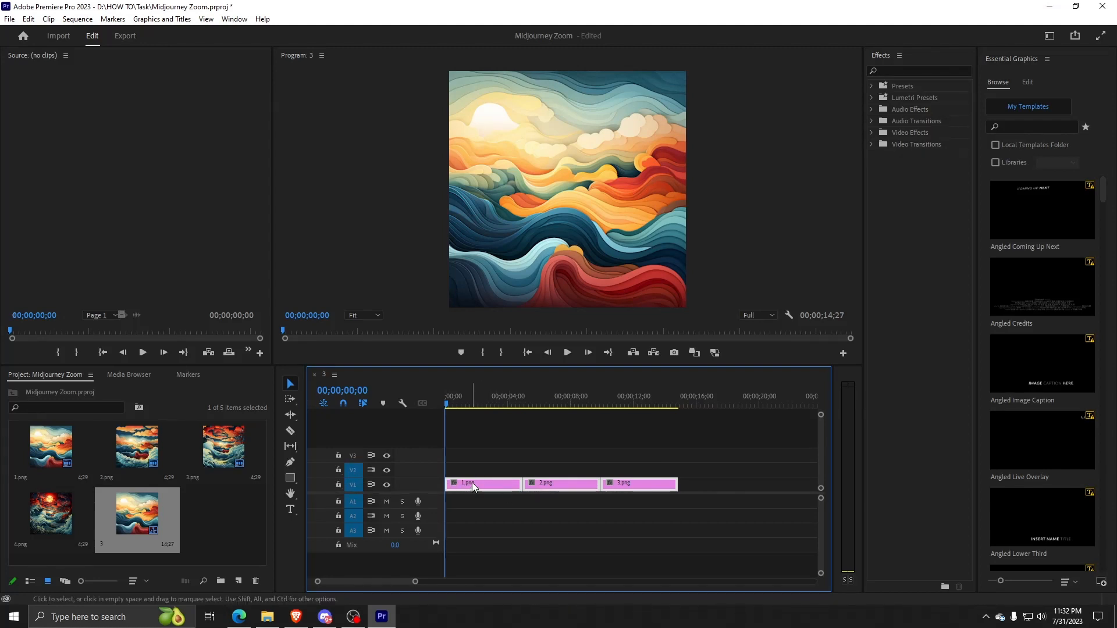
{"action": "left_click_drag", "start_coordinate": [474, 484], "coordinate": [474, 469]}
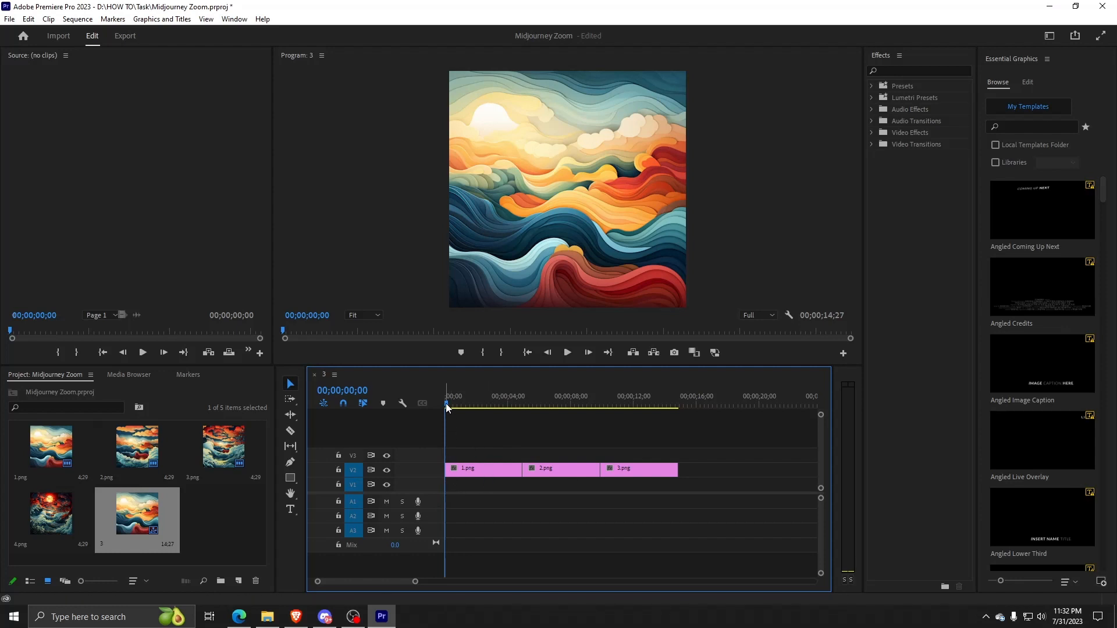
- Play the sequence to review the order of the three images
{"action": "key", "text": "space"}
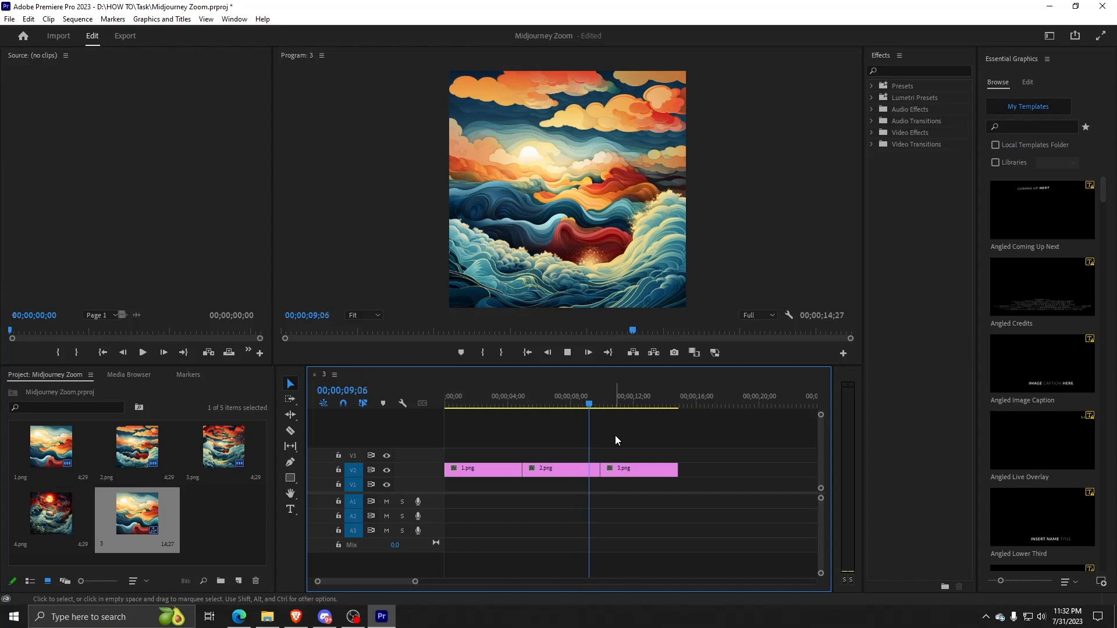
{"action": "key", "text": "space"}
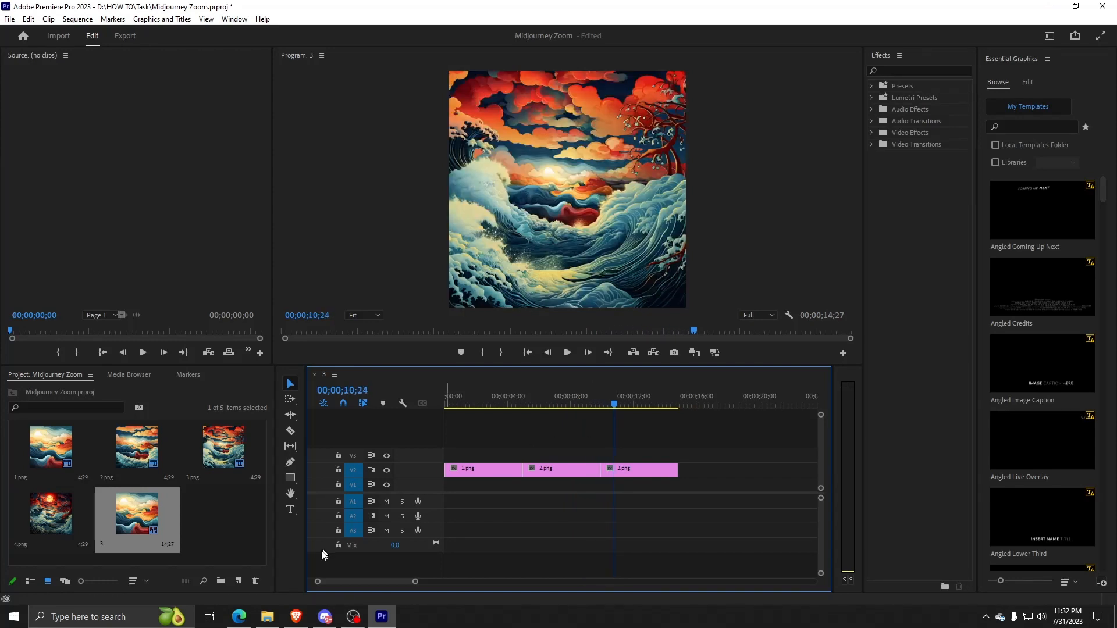
{"action": "left_click", "coordinate": [241, 616]}
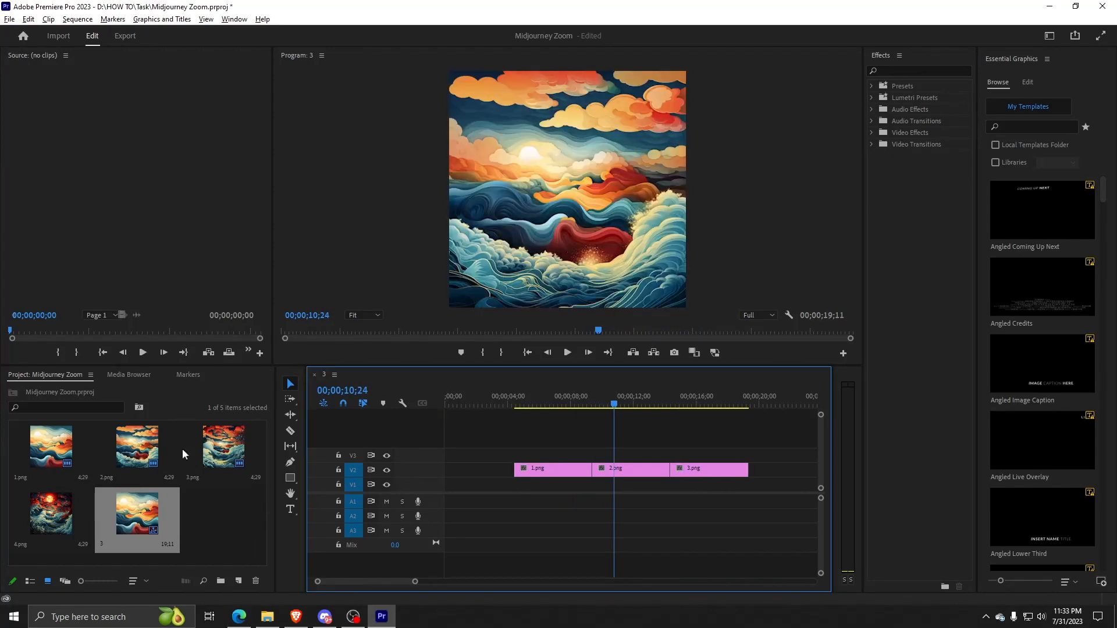
- Place 2.png, 3.png and 4.png on V1, aligned beneath 1.png, 2.png and 3.png respectively
{"action": "left_click_drag", "start_coordinate": [140, 454], "coordinate": [517, 485]}
{"action": "left_click_drag", "start_coordinate": [223, 448], "coordinate": [605, 496]}
{"action": "left_click_drag", "start_coordinate": [61, 521], "coordinate": [677, 495]}
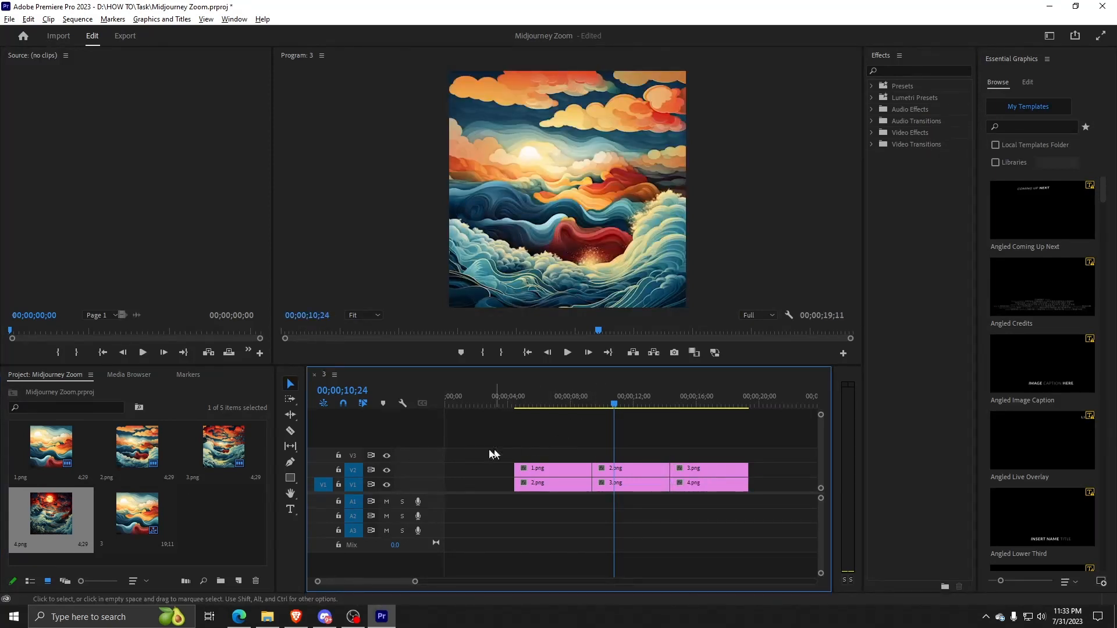
- Add a Scale keyframe of 100 at the start of the 1.png clip on V2
{"action": "left_click_drag", "start_coordinate": [616, 407], "coordinate": [513, 411]}
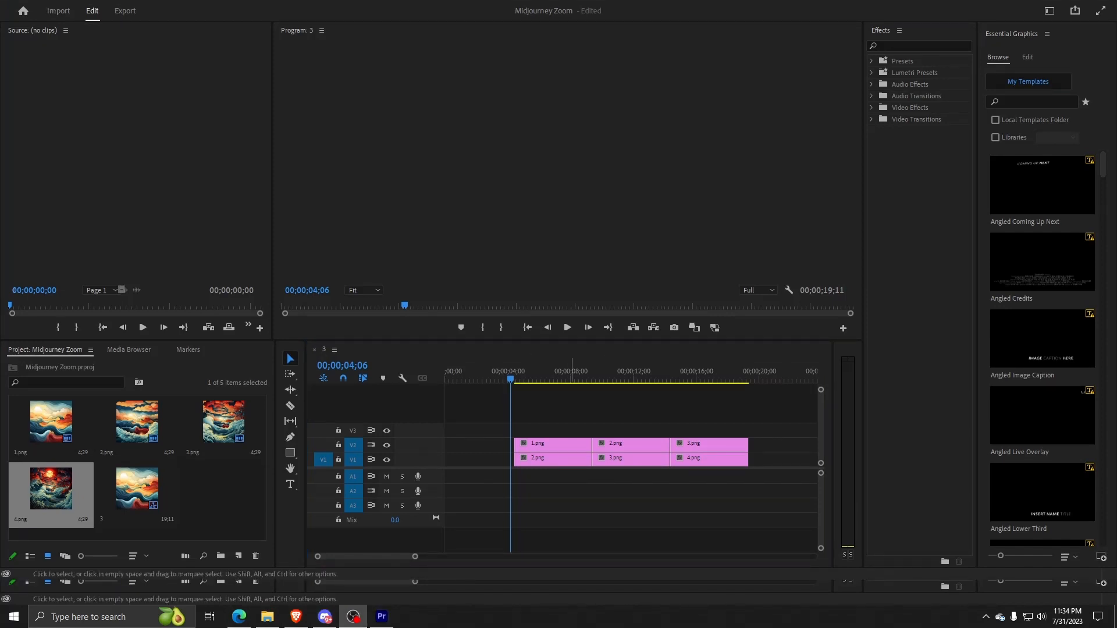
{"action": "left_click", "coordinate": [528, 490]}
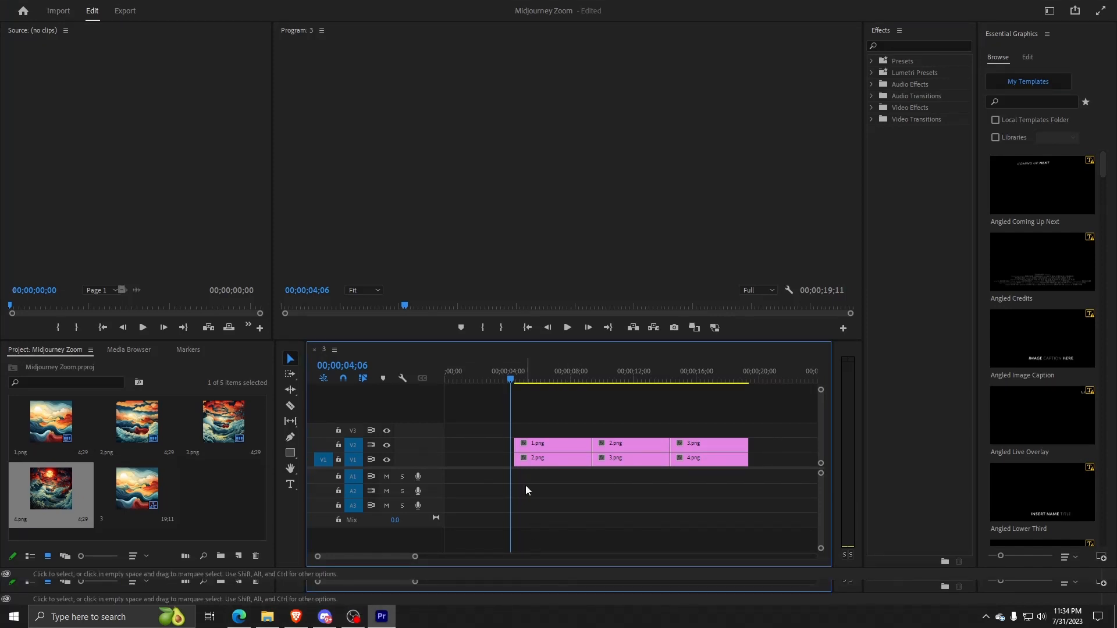
{"action": "left_click", "coordinate": [514, 379]}
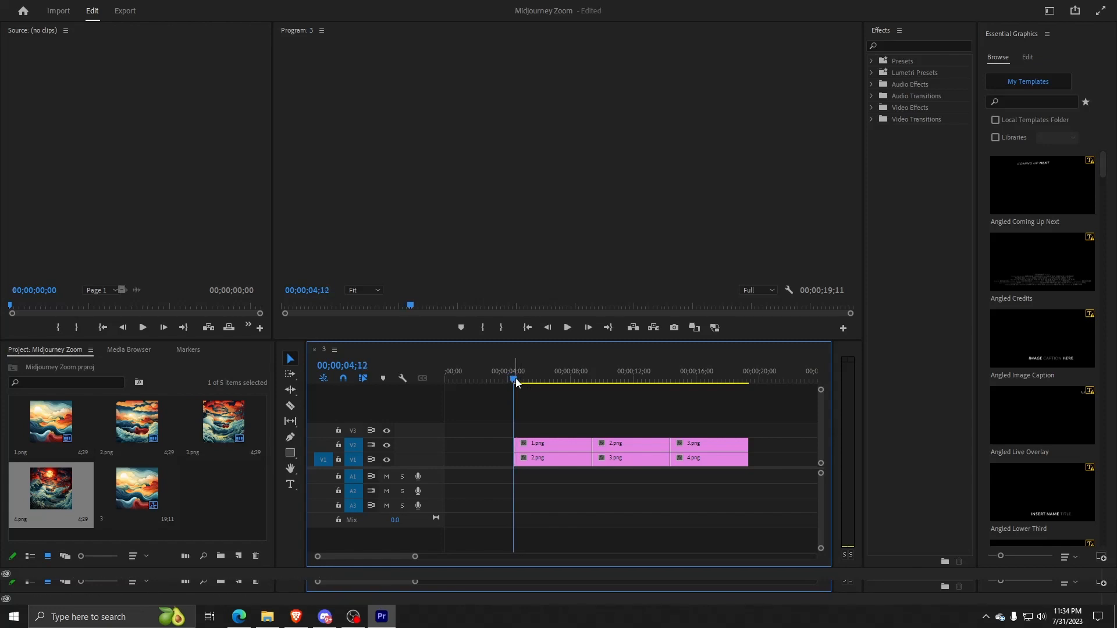
{"action": "left_click", "coordinate": [549, 442]}
{"action": "key", "text": "shift+5"}
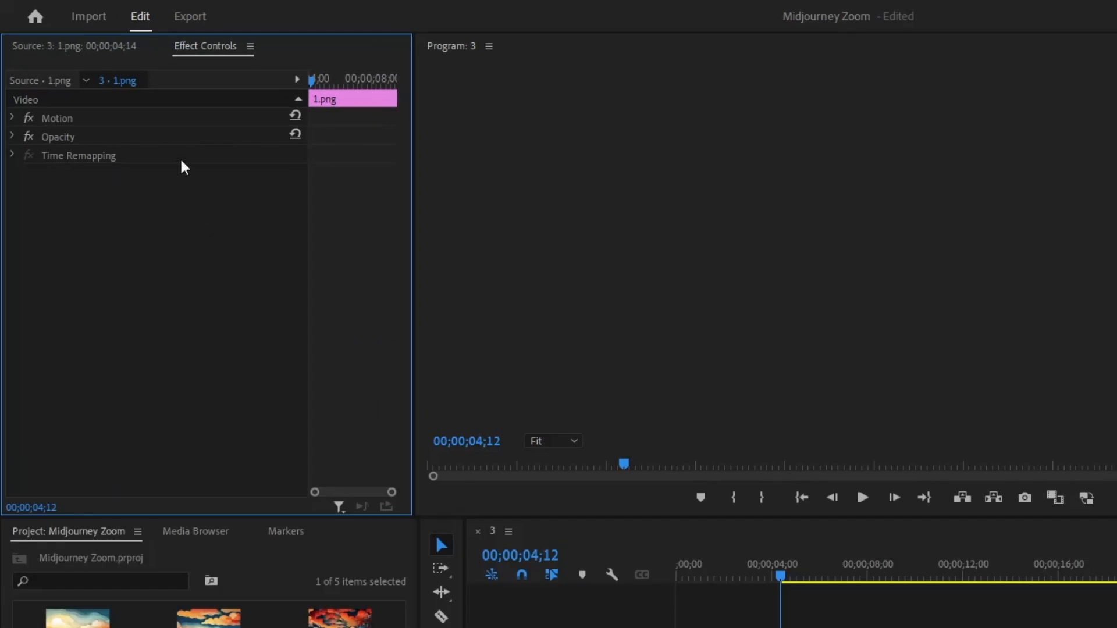
{"action": "left_click", "coordinate": [12, 118]}
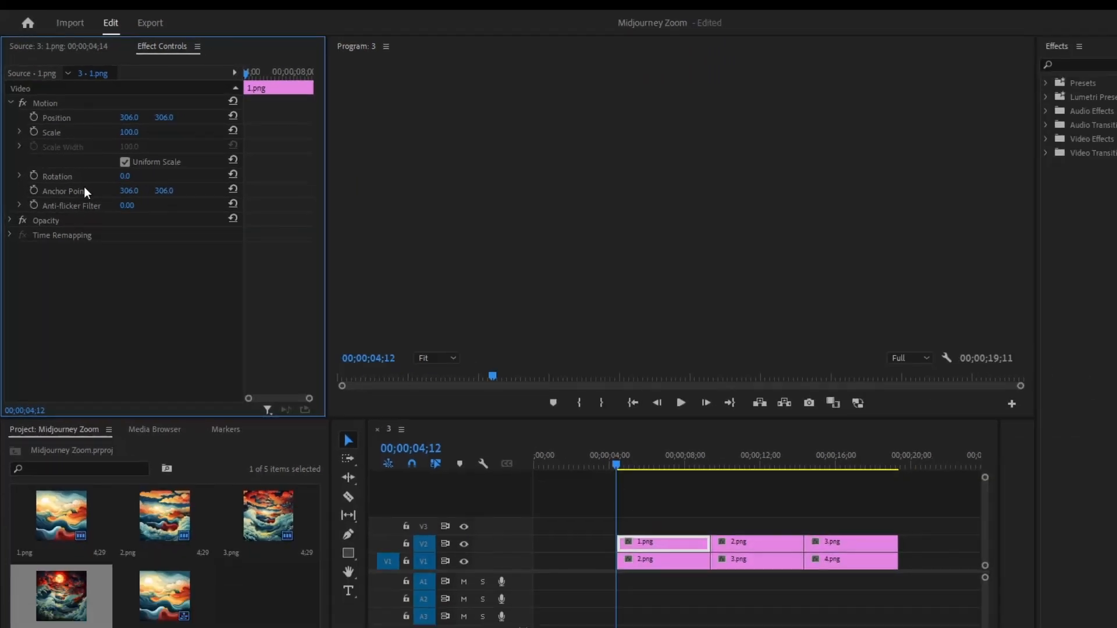
{"action": "left_click", "coordinate": [34, 132]}
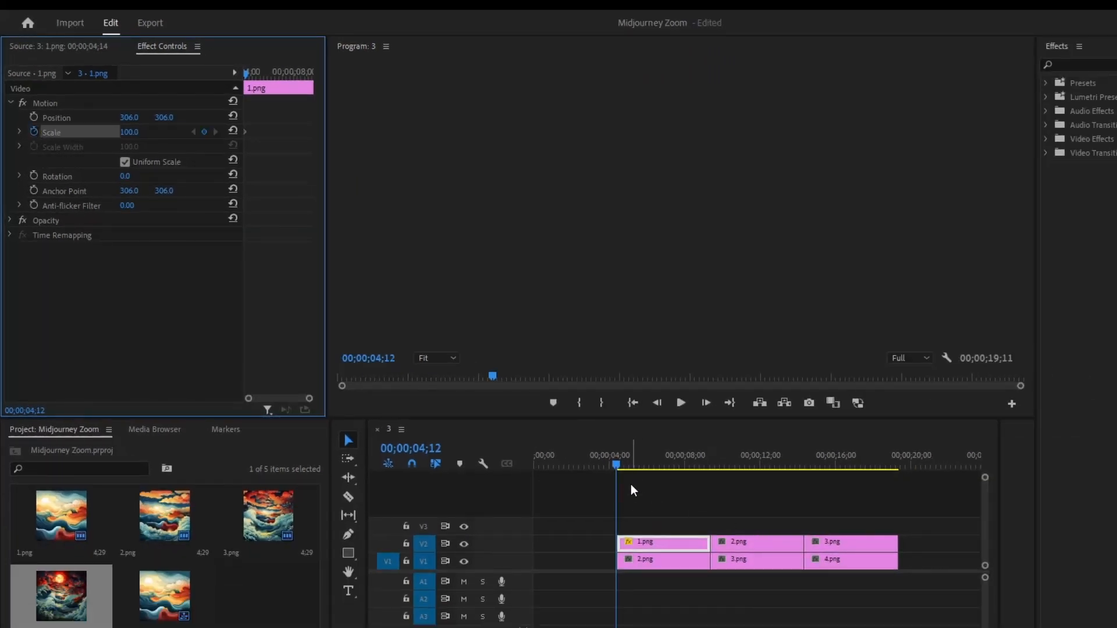
- Add a Scale keyframe of 50 at the end of the 1.png clip on V2
{"action": "left_click_drag", "start_coordinate": [618, 462], "coordinate": [713, 473]}
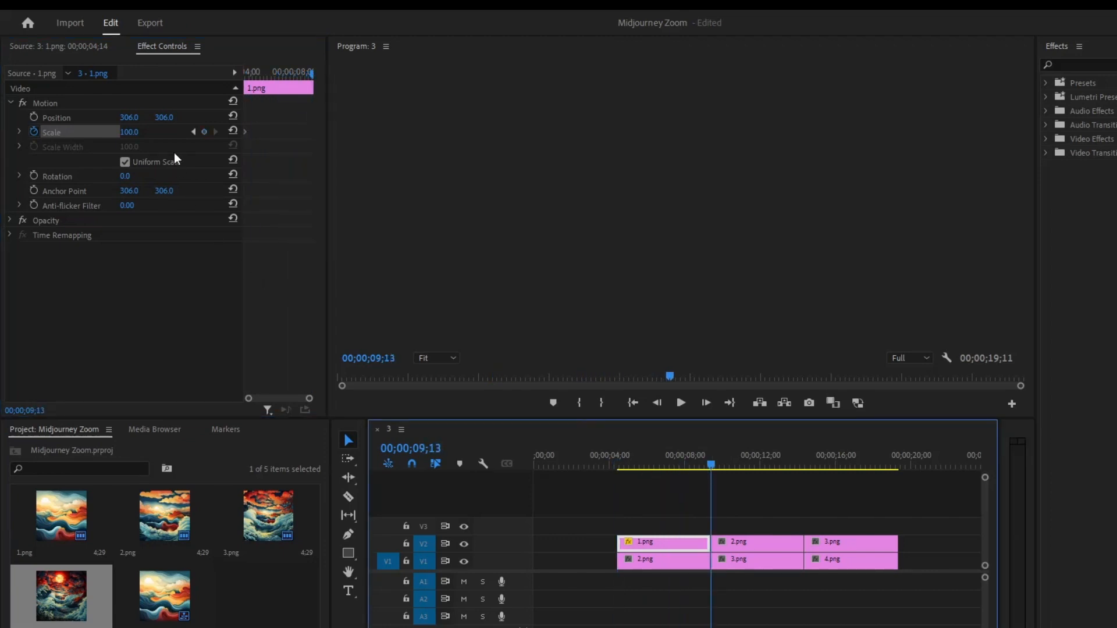
{"action": "left_click", "coordinate": [138, 133]}
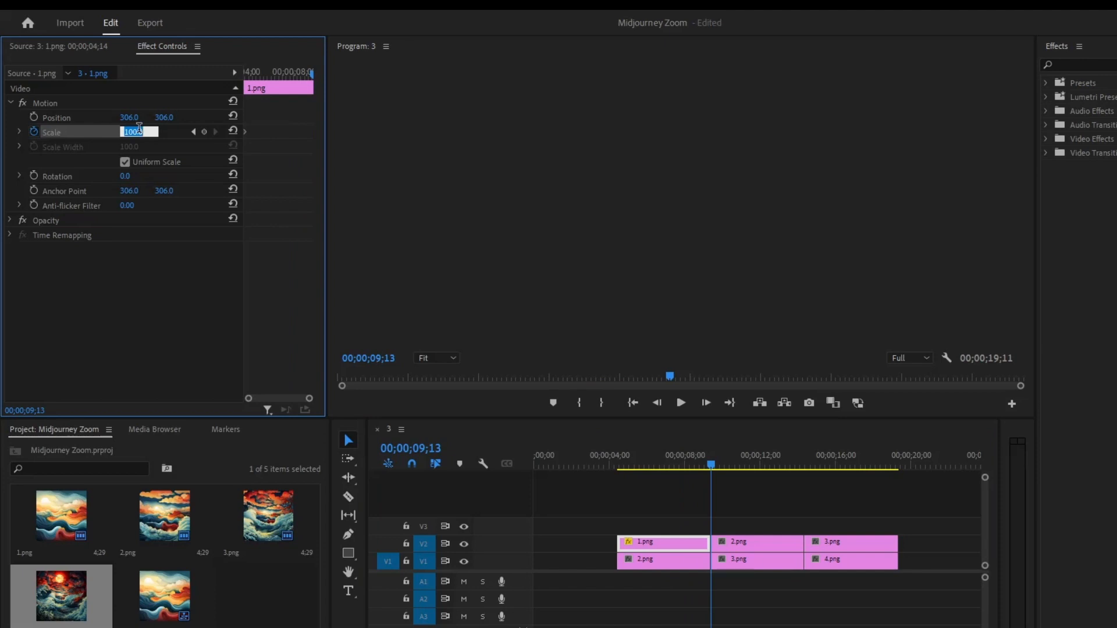
{"action": "type", "text": "50"}
{"action": "key", "text": "Return"}
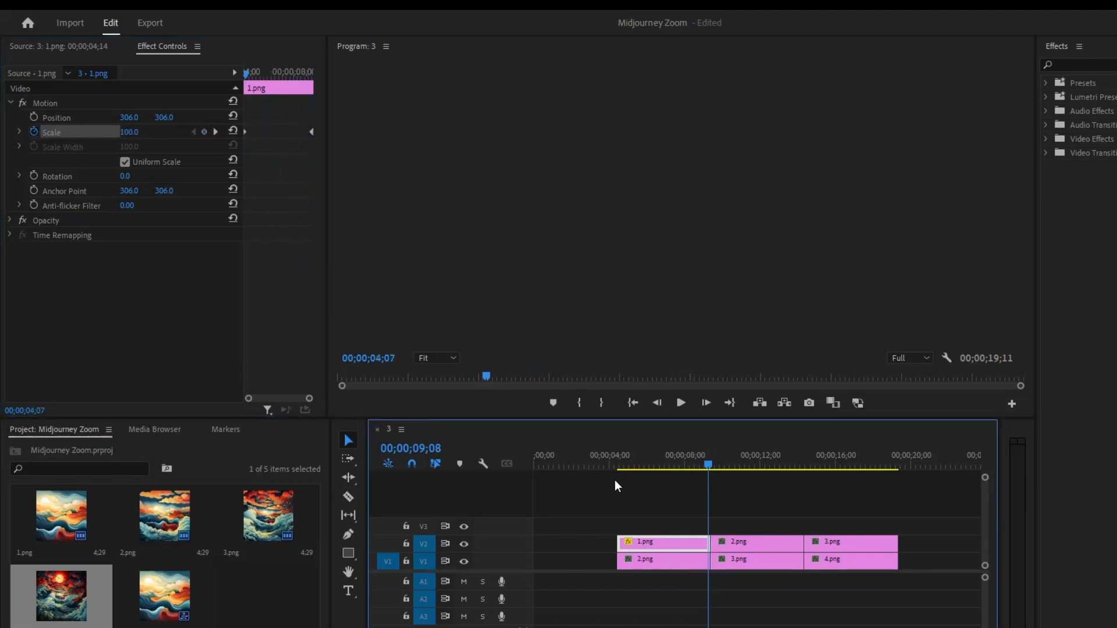
- Keyframe the opacity of the 1.png clip on V2 from 100% at its start to 0% at its end
{"action": "left_click_drag", "start_coordinate": [608, 481], "coordinate": [617, 481]}
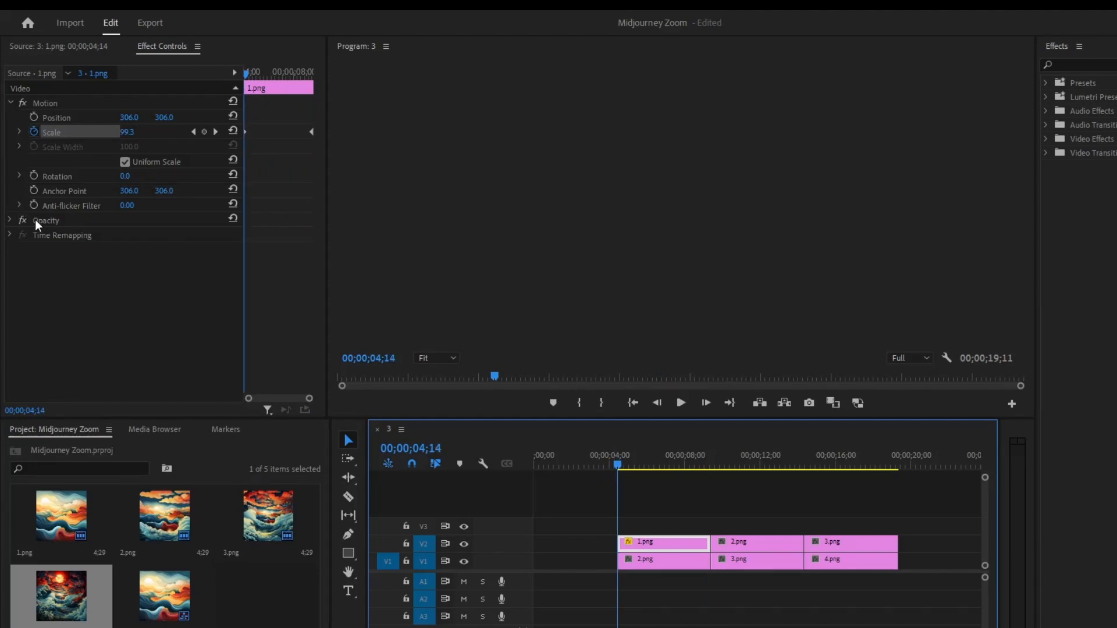
{"action": "left_click", "coordinate": [10, 221]}
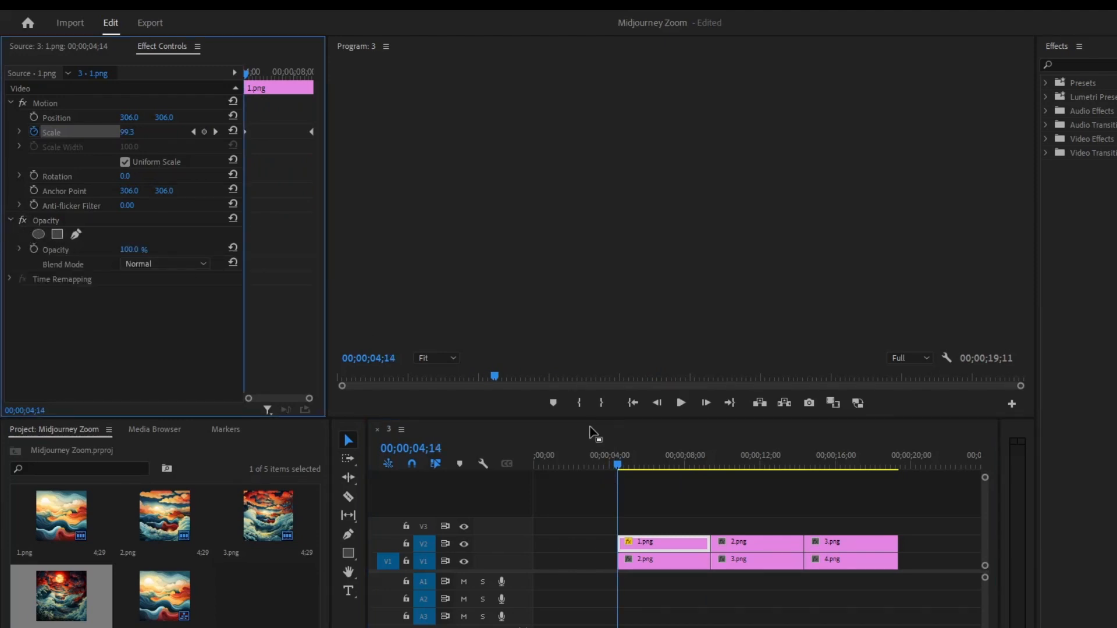
{"action": "left_click", "coordinate": [34, 249]}
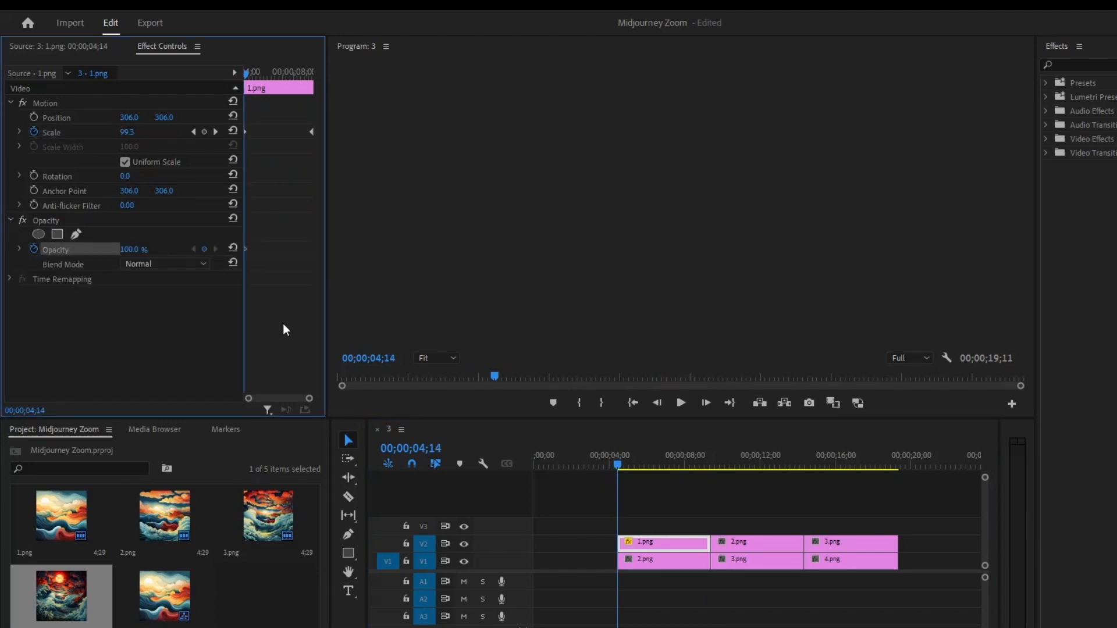
{"action": "key", "text": "Down"}
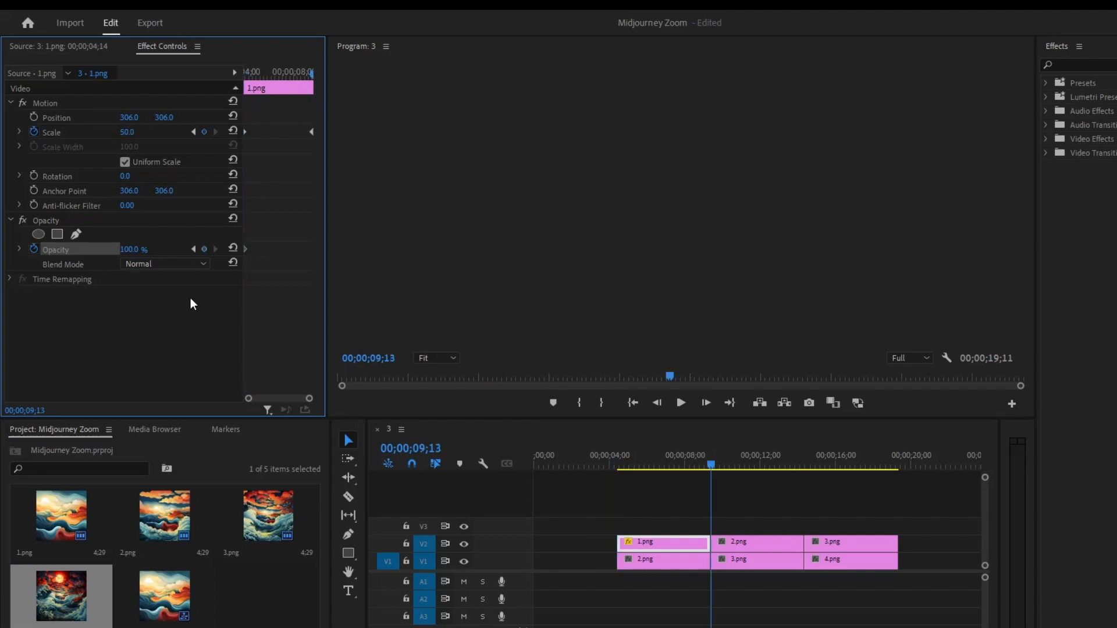
{"action": "left_click", "coordinate": [139, 245]}
{"action": "type", "text": "0"}
{"action": "key", "text": "Return"}
- Play back the 1.png animation and set the program playback resolution to 1/2
{"action": "left_click_drag", "start_coordinate": [711, 463], "coordinate": [616, 469]}
{"action": "key", "text": "space"}
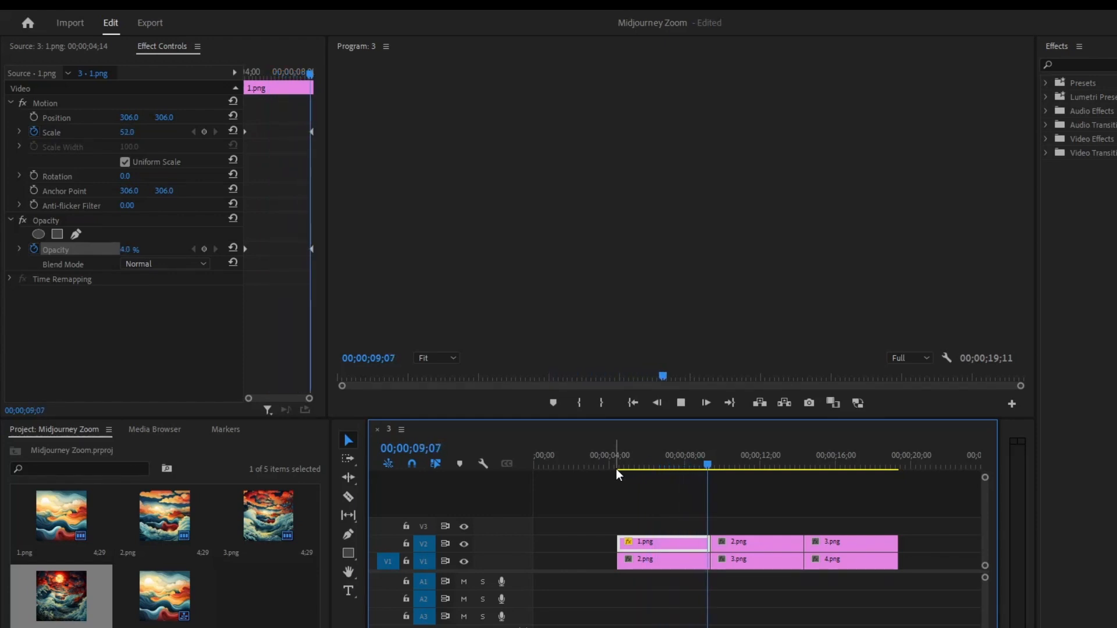
{"action": "key", "text": "space"}
{"action": "left_click_drag", "start_coordinate": [715, 467], "coordinate": [711, 468]}
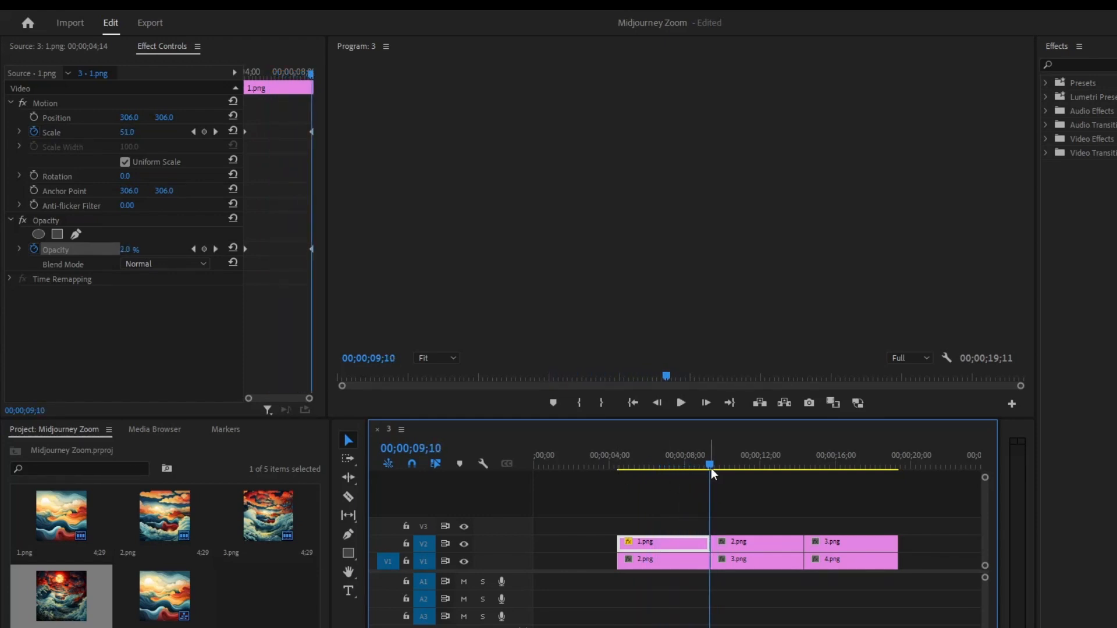
{"action": "left_click", "coordinate": [921, 364]}
{"action": "left_click", "coordinate": [915, 382]}
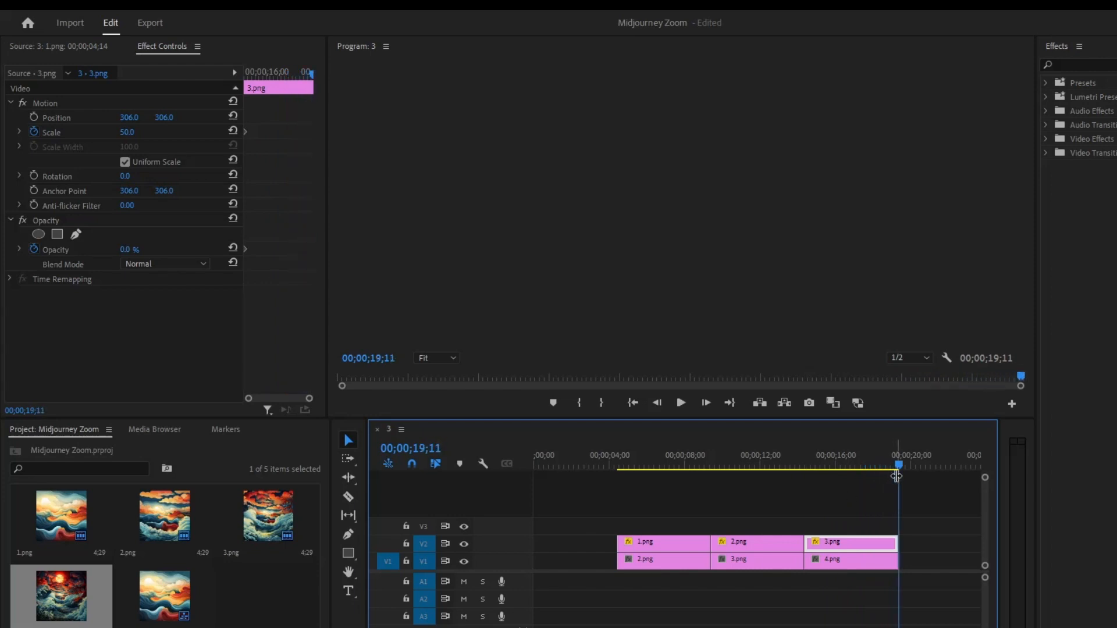
- Keyframe the scale of the 2.png clip on V1 from 200 at its start to the default 100 at its end
{"action": "left_click", "coordinate": [622, 466]}
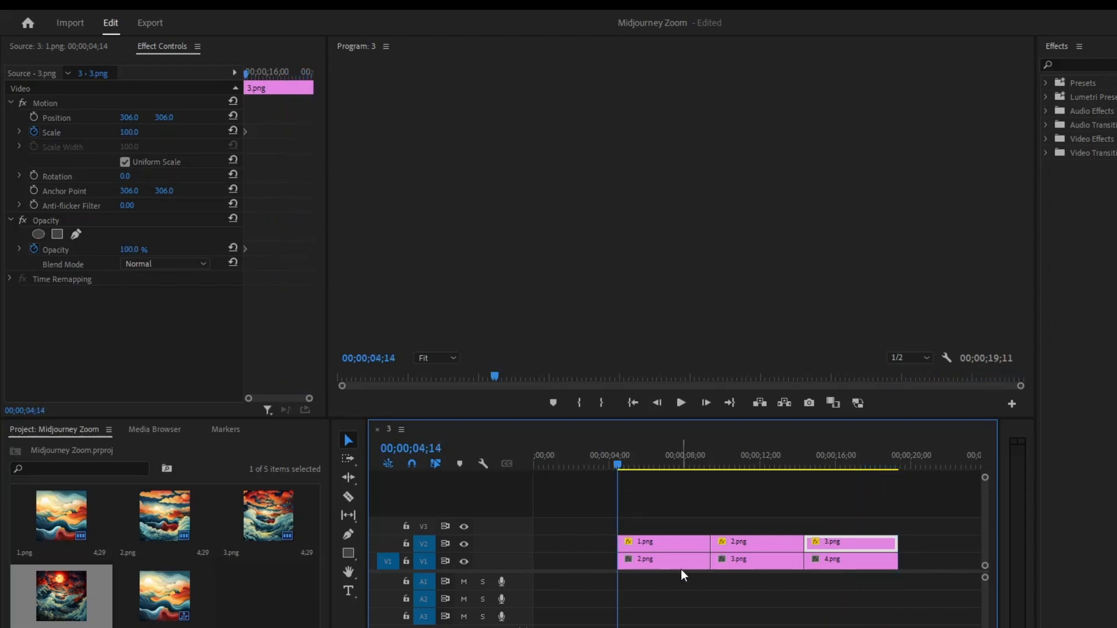
{"action": "left_click", "coordinate": [659, 563]}
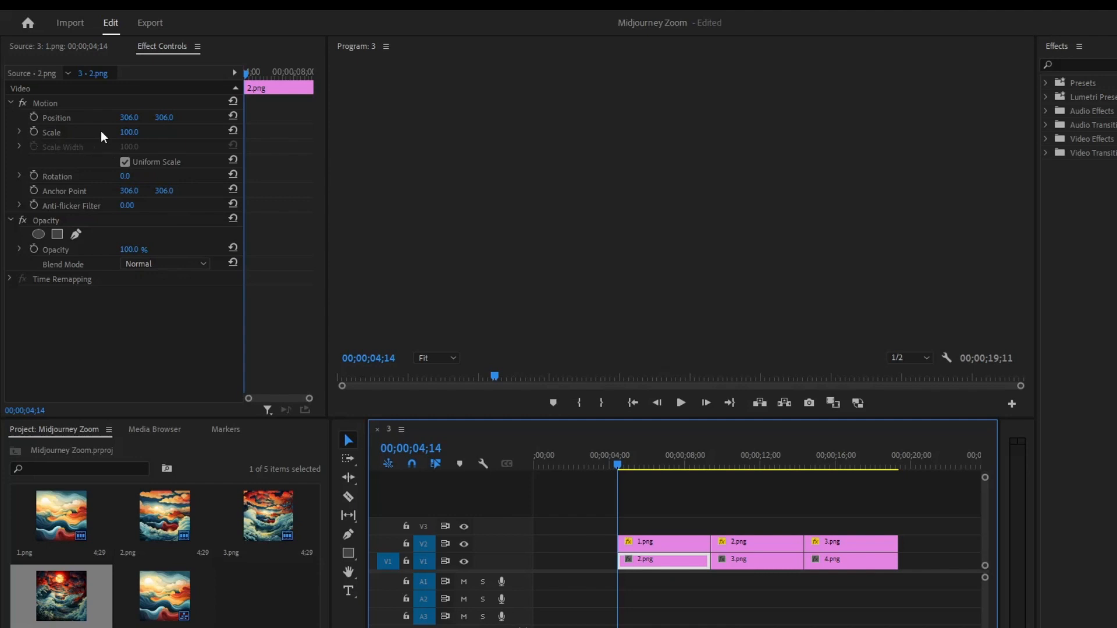
{"action": "left_click", "coordinate": [129, 132]}
{"action": "type", "text": "2"}
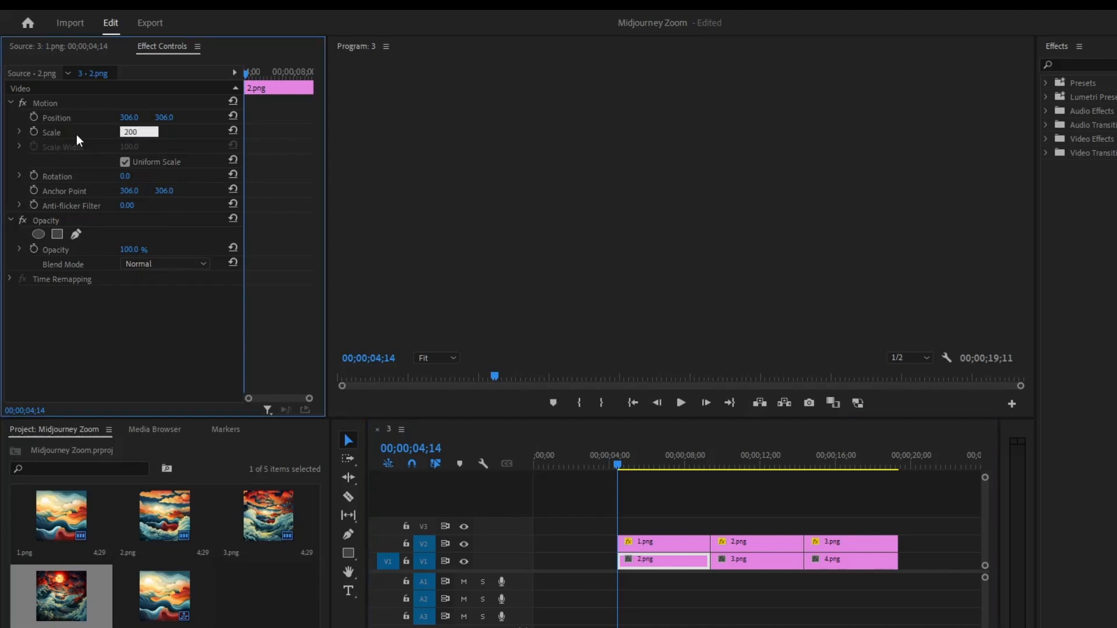
{"action": "type", "text": "00"}
{"action": "key", "text": "Return"}
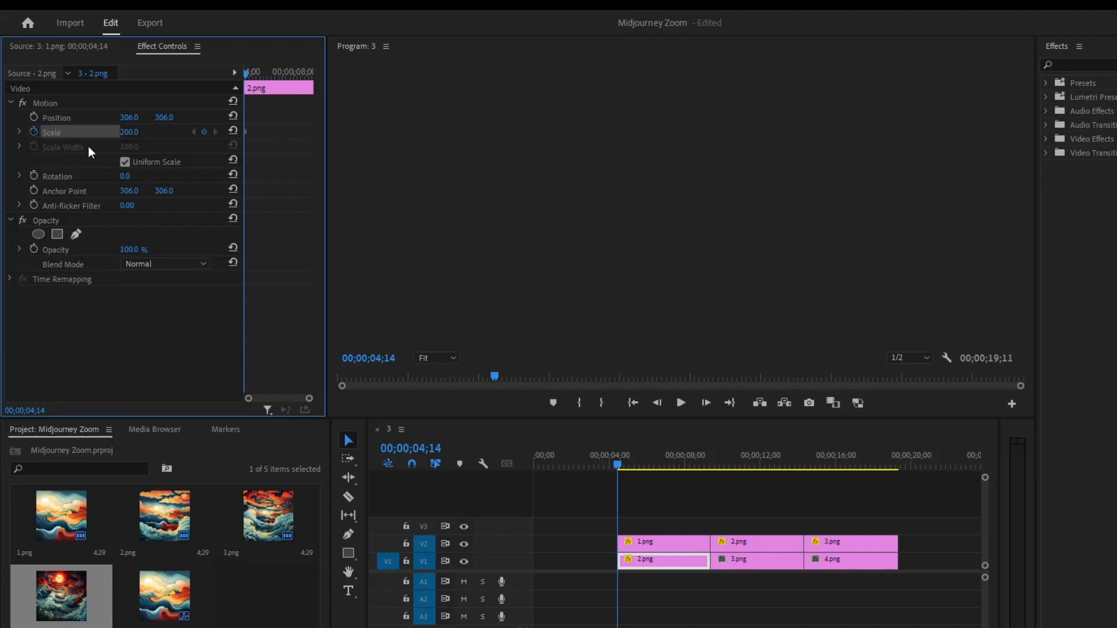
{"action": "key", "text": "Down"}
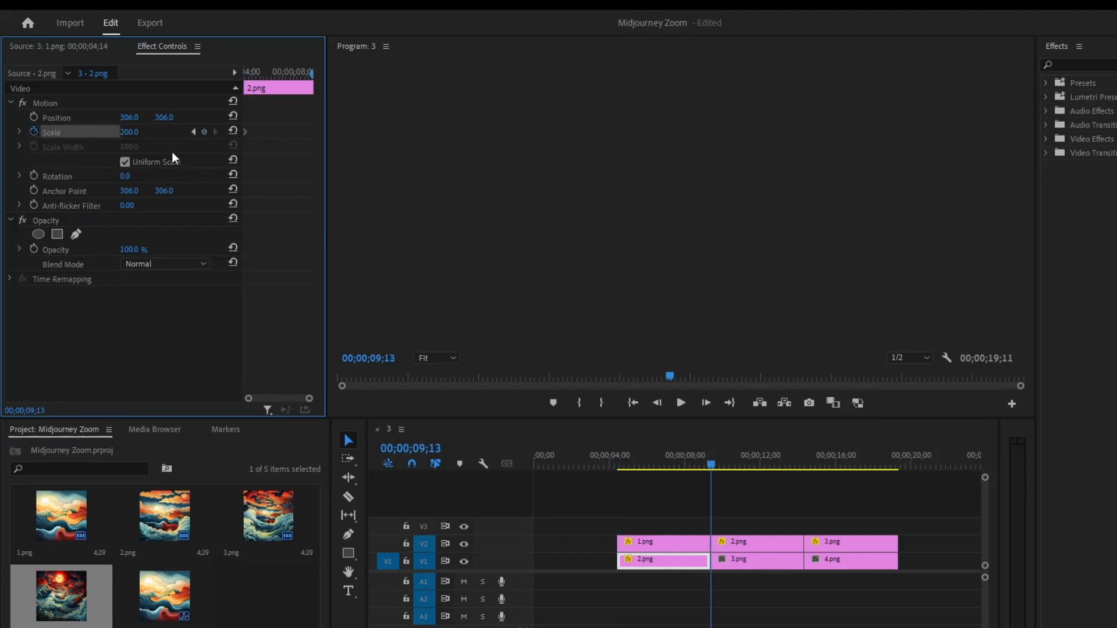
{"action": "left_click", "coordinate": [233, 132]}
- Paste the scale keyframes of the V1 2.png clip onto 3.png and 4.png on V1, aligned to each clip's start
{"action": "left_click", "coordinate": [756, 561]}
{"action": "left_click", "coordinate": [268, 189]}
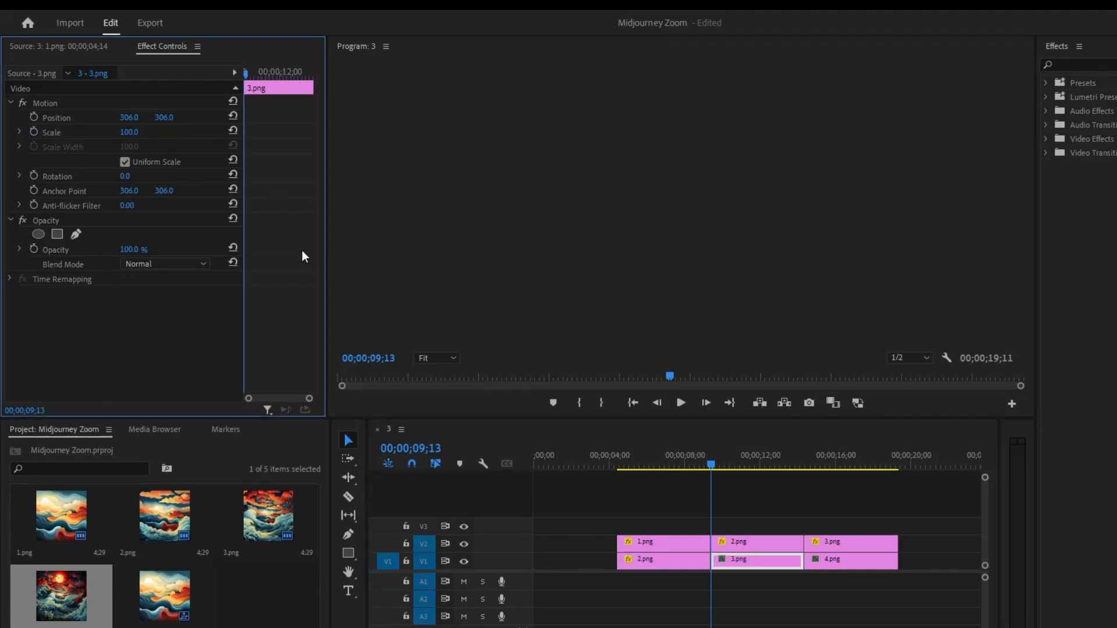
{"action": "left_click", "coordinate": [841, 561]}
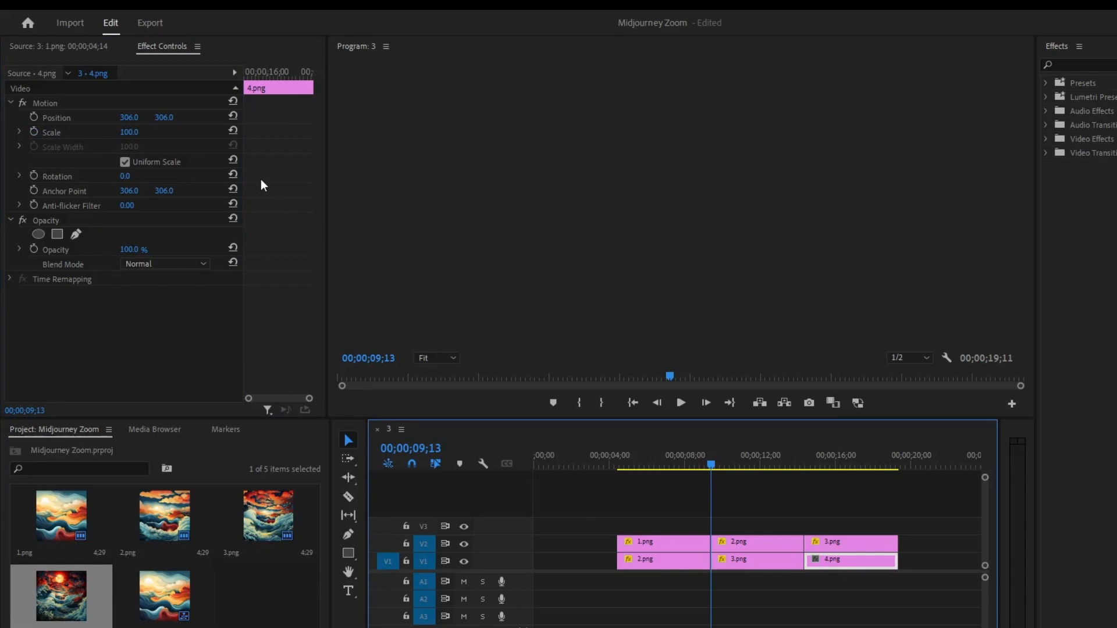
{"action": "key", "text": "Down"}
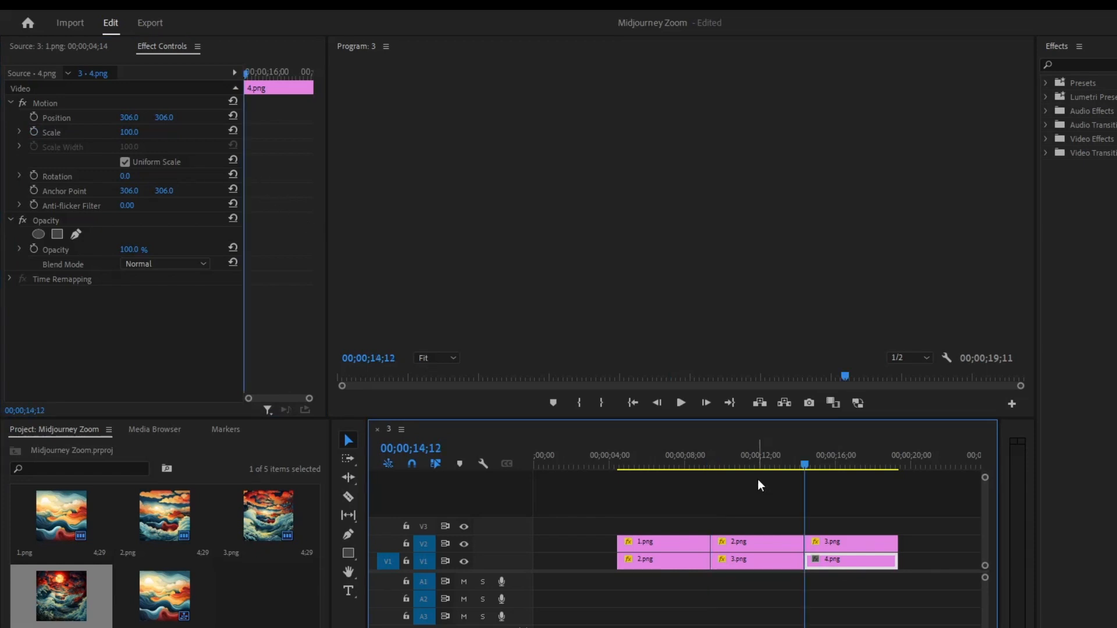
{"action": "left_click", "coordinate": [285, 205]}
{"action": "key", "text": "ctrl+v"}
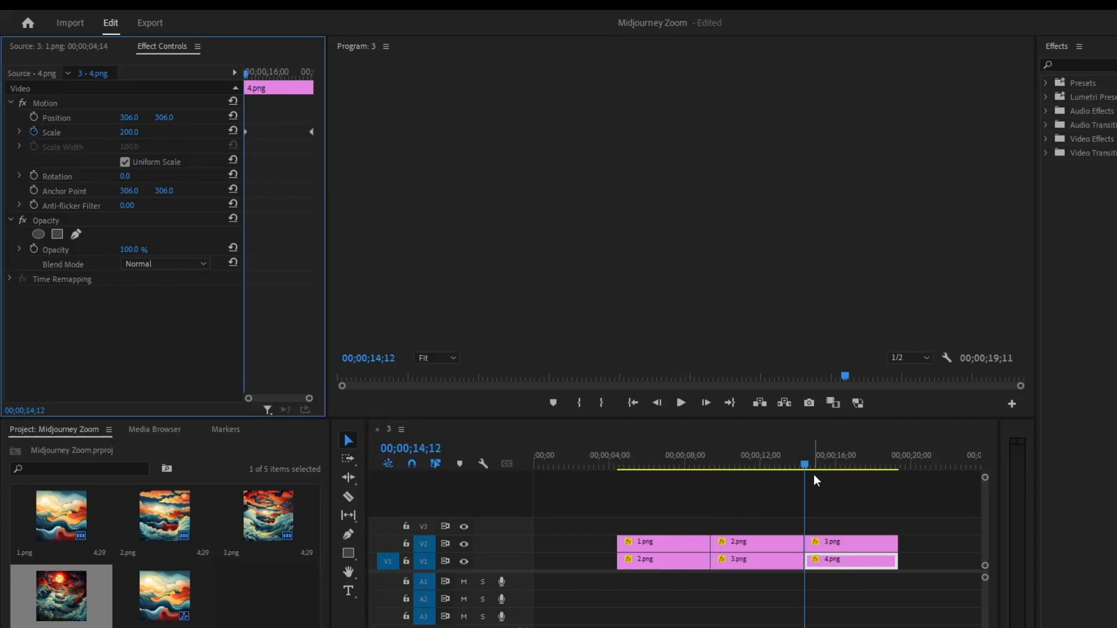
- Nest all the image clips on V1 and V2 into a single sequence with the default name and play it back from its start
{"action": "left_click_drag", "start_coordinate": [801, 464], "coordinate": [613, 477]}
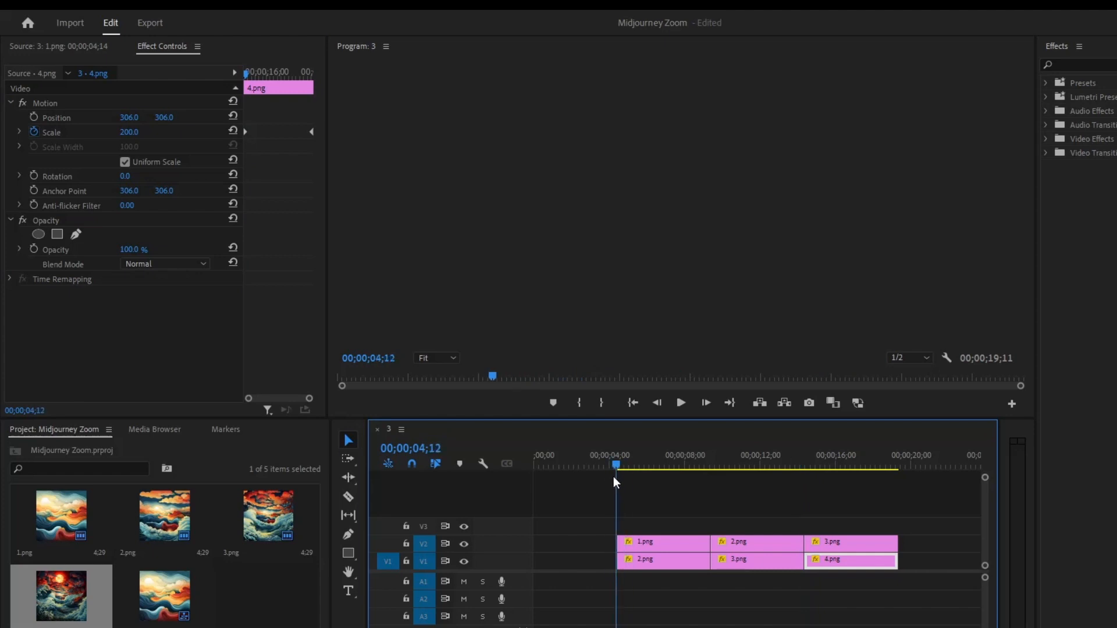
{"action": "key", "text": "Right"}
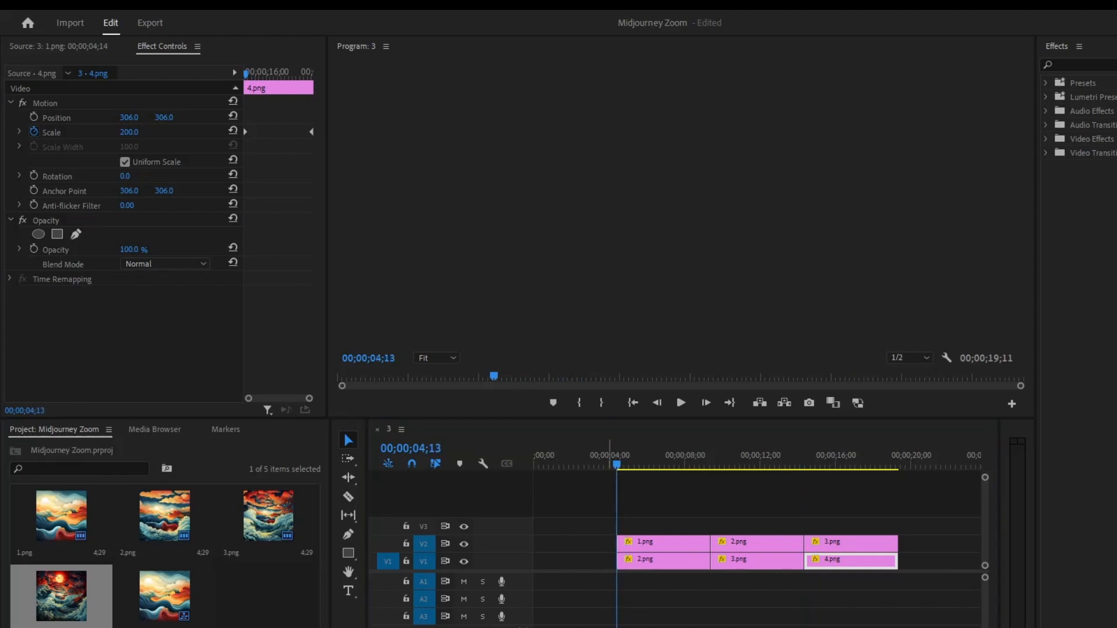
{"action": "left_click_drag", "start_coordinate": [653, 509], "coordinate": [844, 593]}
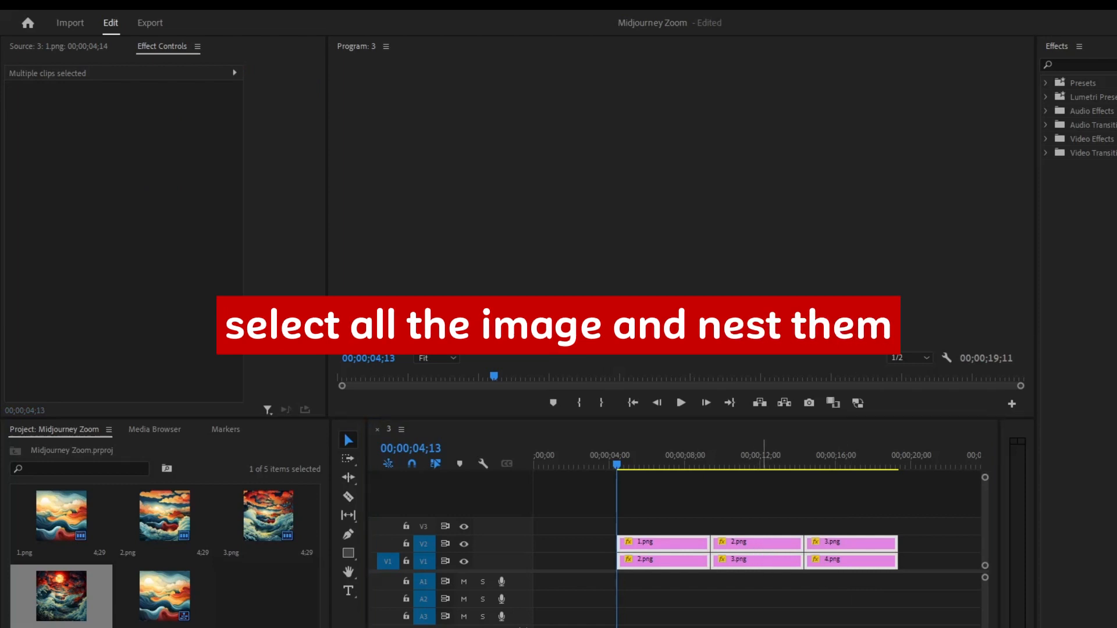
{"action": "left_click", "coordinate": [784, 381]}
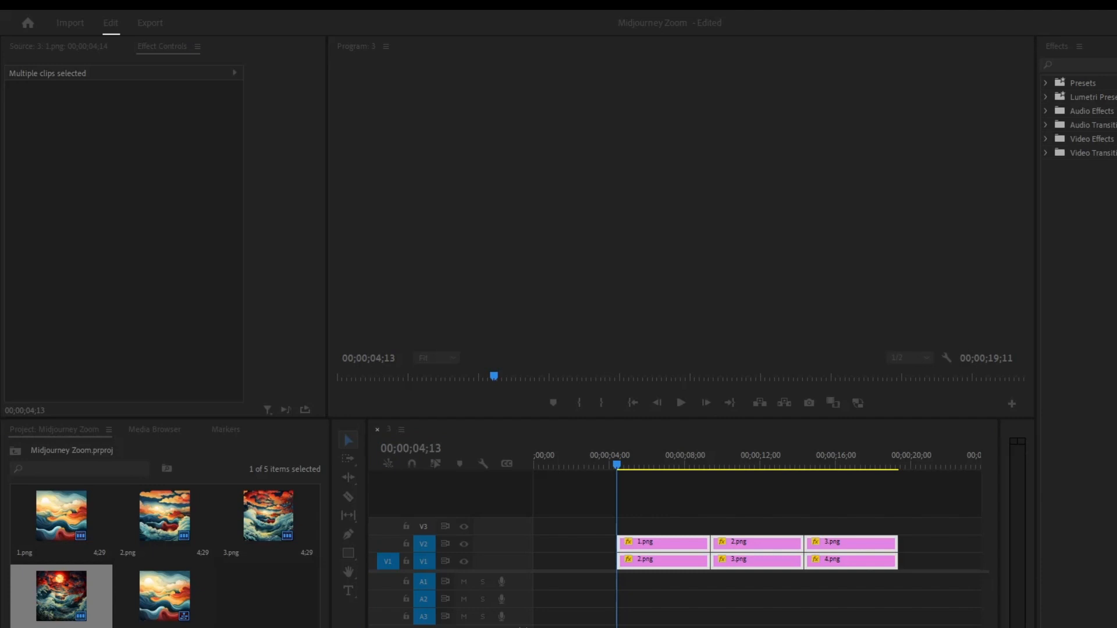
{"action": "left_click", "coordinate": [644, 362]}
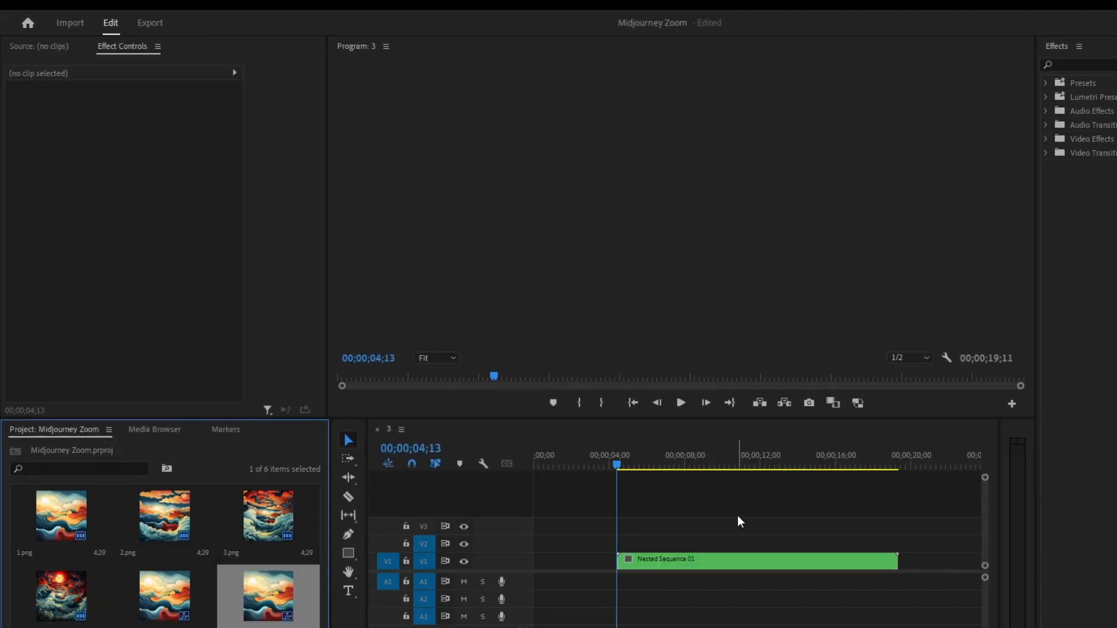
{"action": "key", "text": "space"}
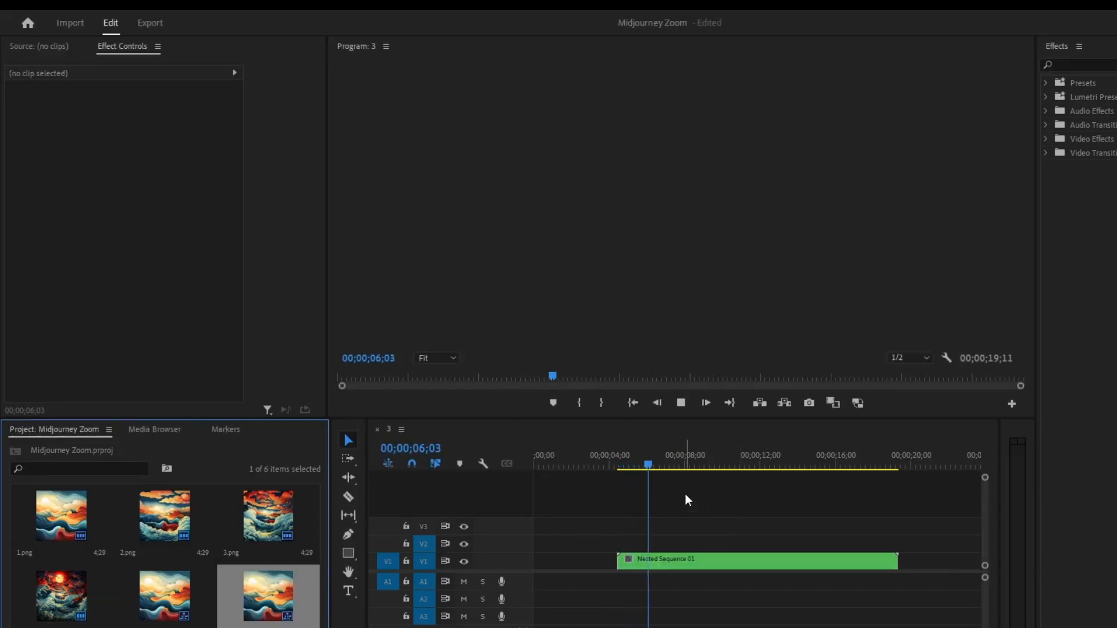